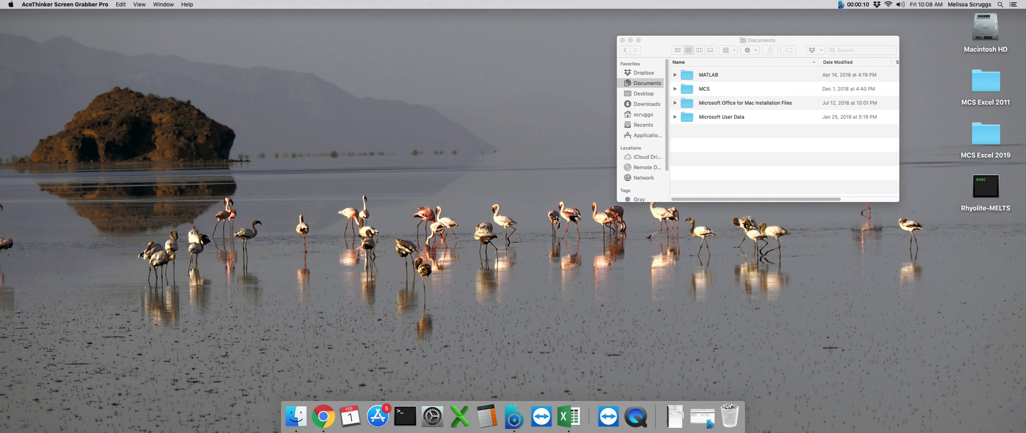
Step: Open Documents/MCS/MCS VBL CODE in Finder to reveal its three Excel workbooks
double_click(705, 89)
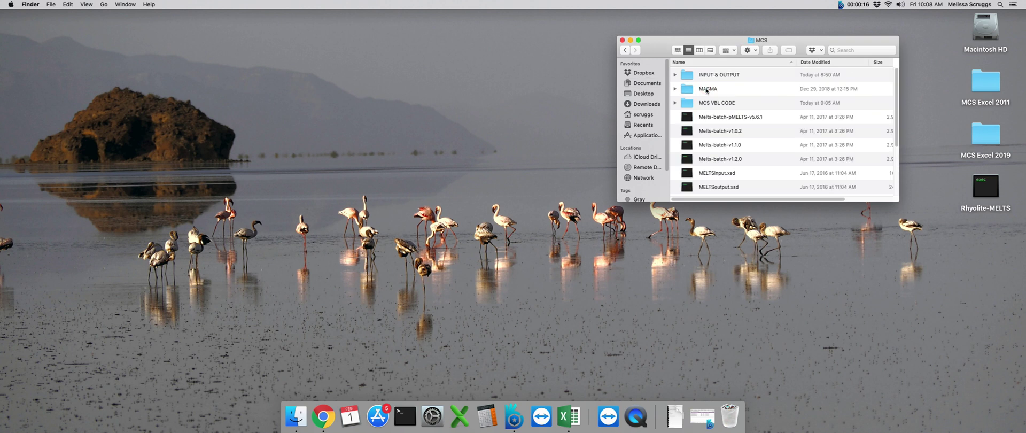
double_click(692, 104)
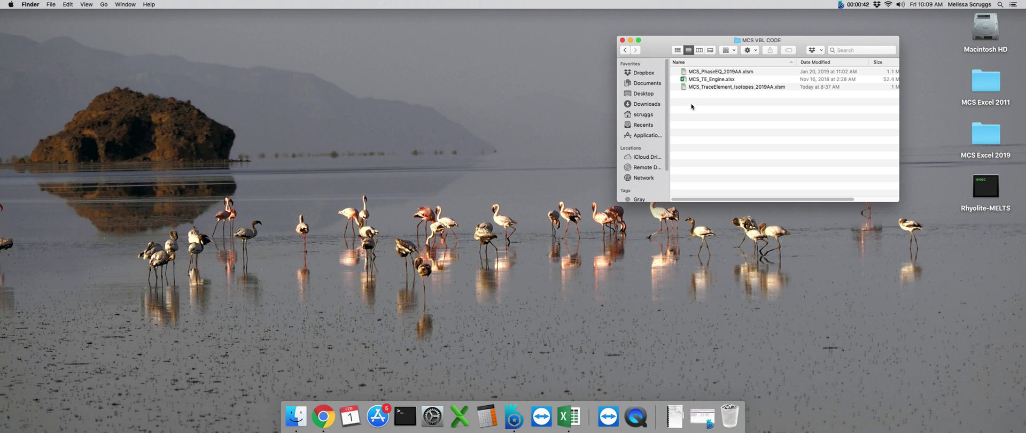
Step: Select MCS_TraceElement_Isotopes_2019AA.xlsm from the three workbooks in MCS VBL CODE
click(710, 73)
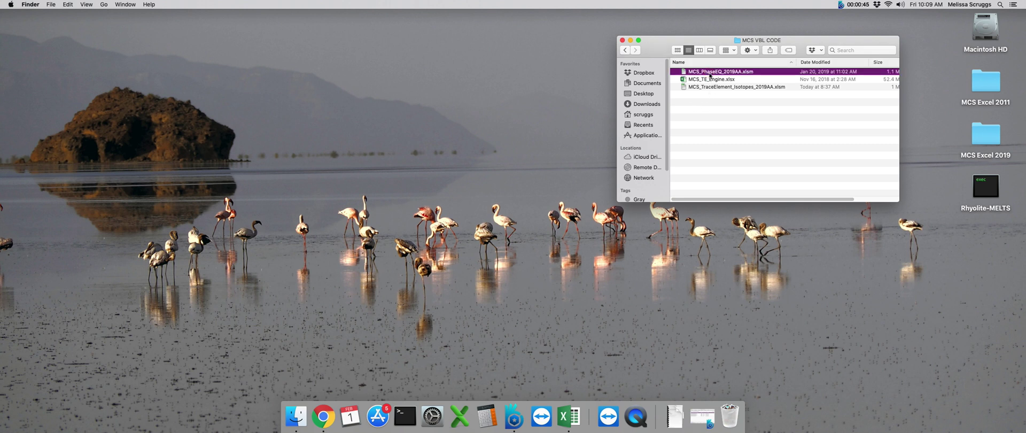
click(707, 80)
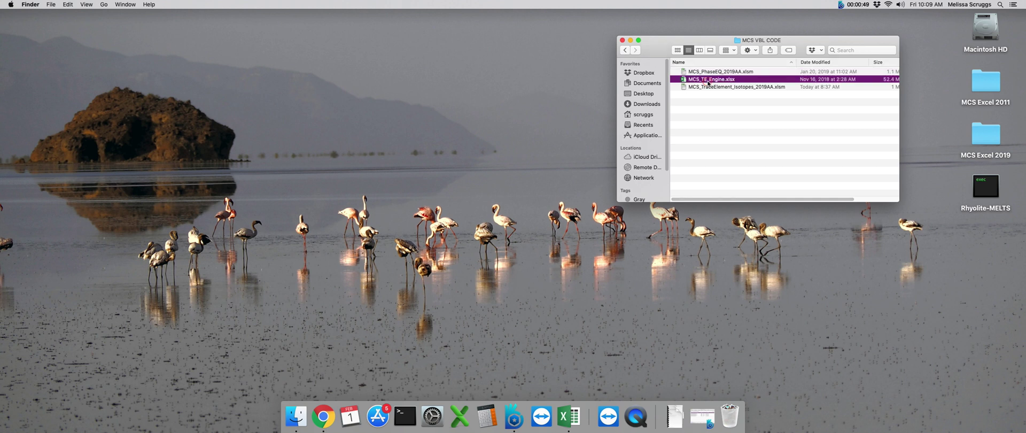
click(708, 88)
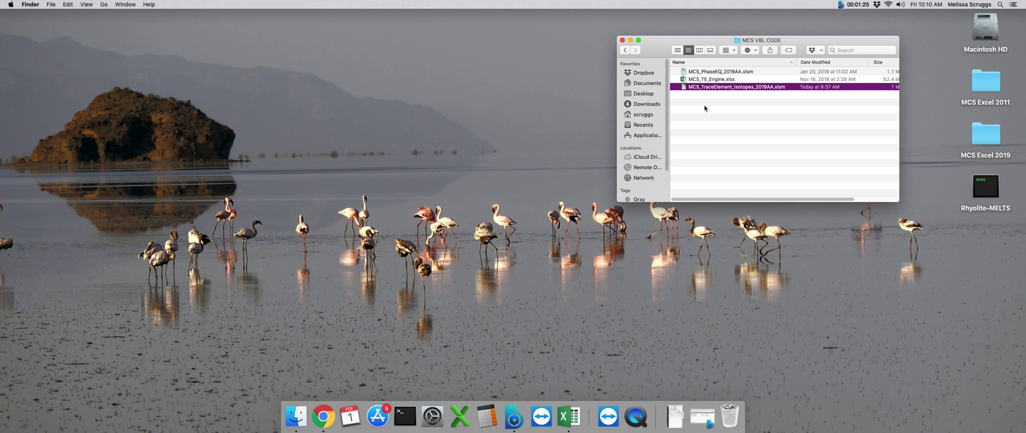
Step: Open MCS_TraceElement_Isotopes_2019AA.xlsm in Excel with macros enabled and dismiss the welcome message
double_click(730, 90)
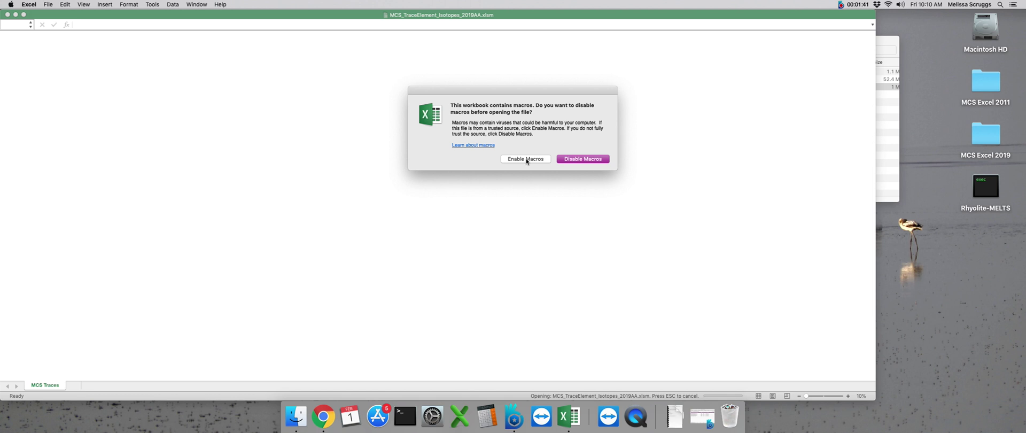
click(546, 160)
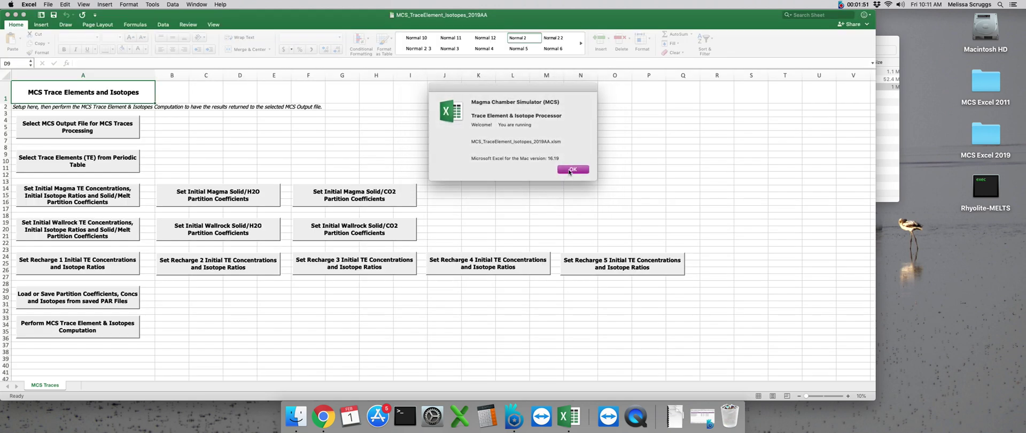
click(571, 169)
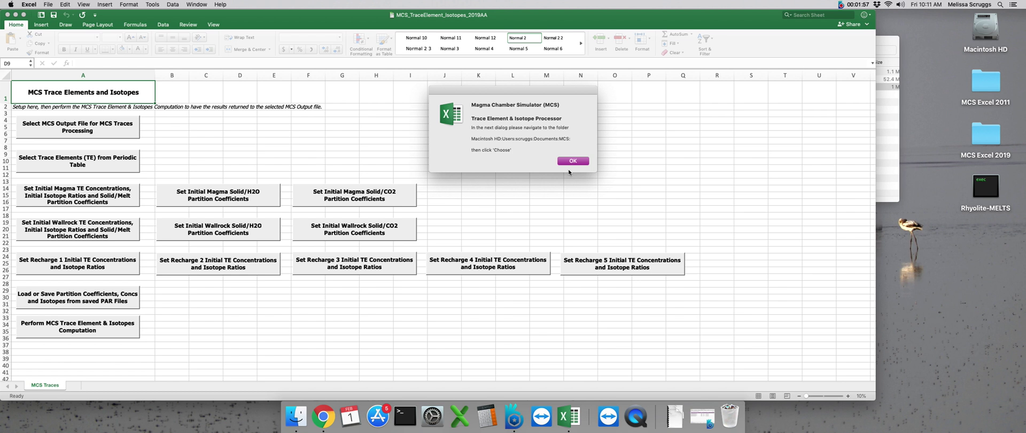
Step: Choose the MCS folder as the simulator's working folder
click(579, 161)
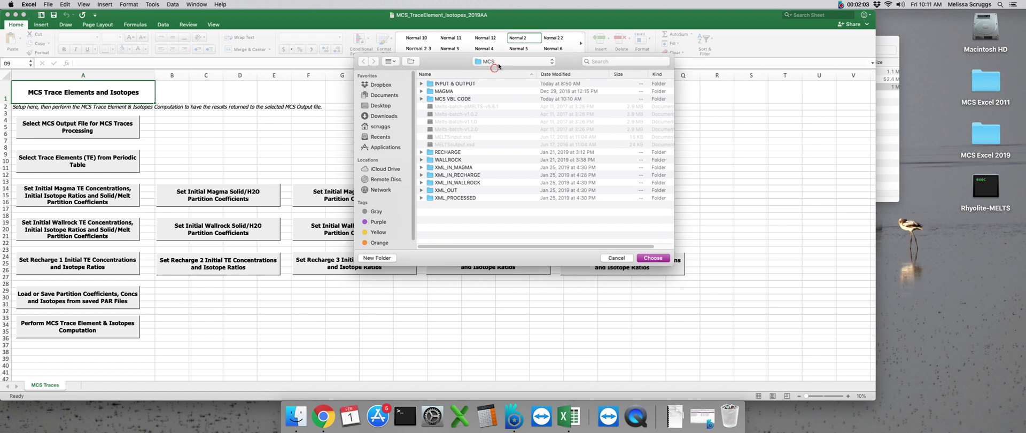
click(499, 63)
click(499, 64)
click(642, 259)
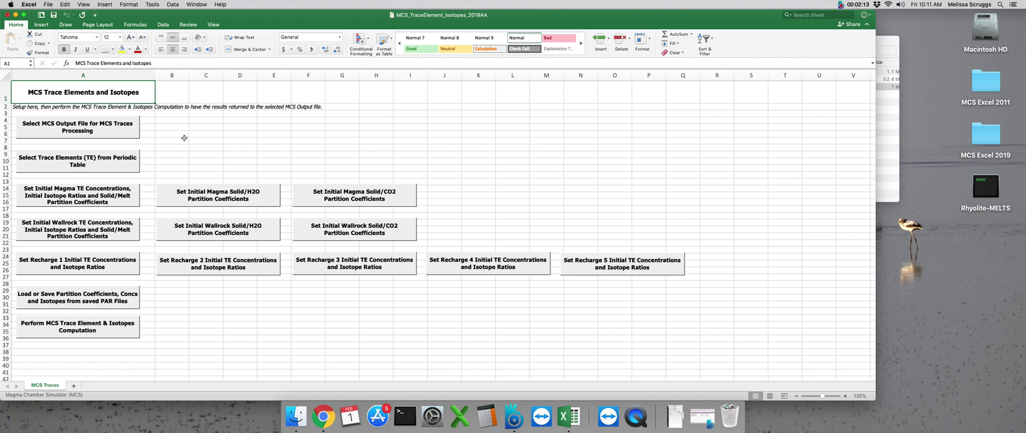
click(166, 126)
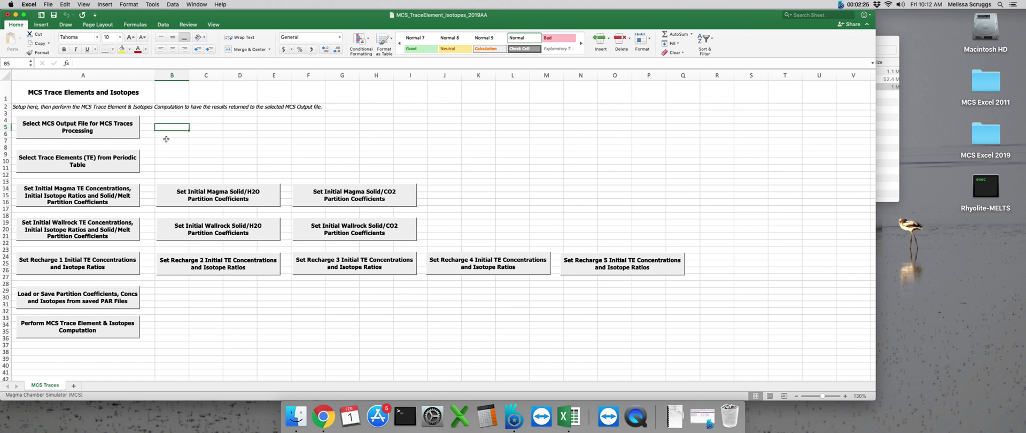
Step: Load RFC_byTemp.XLSX as the MCS output file for trace processing
click(75, 127)
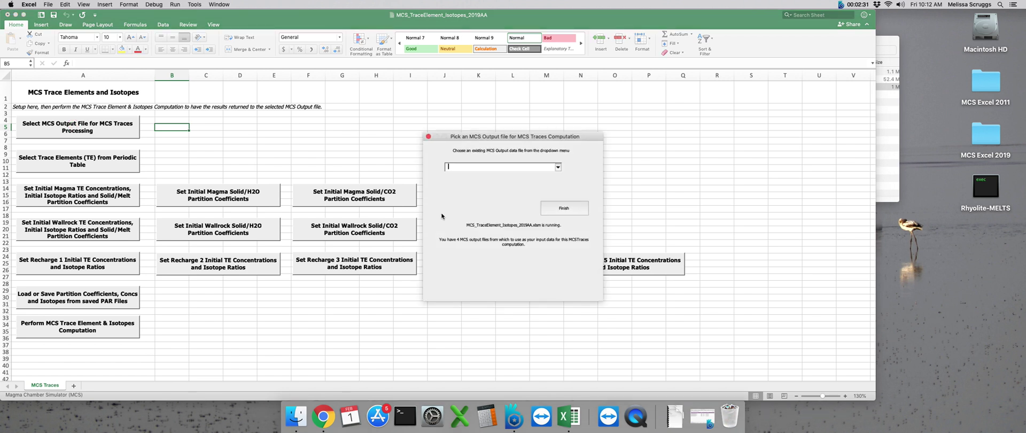
click(558, 167)
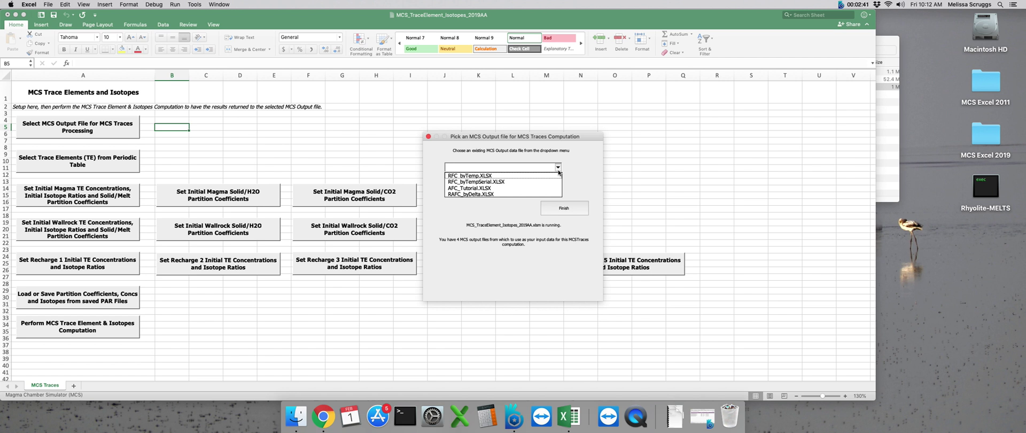
click(550, 177)
click(567, 211)
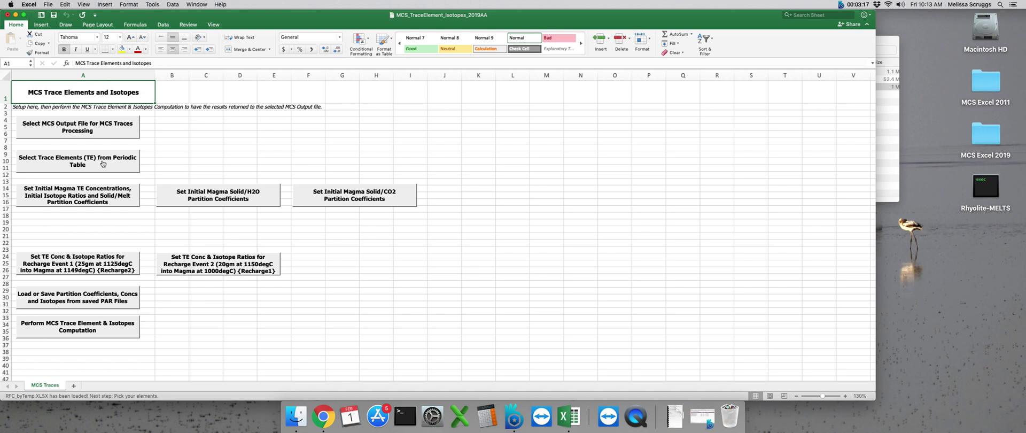
Step: Open the PeriodicTable sheet via Select Trace Elements (TE) from Periodic Table
click(103, 163)
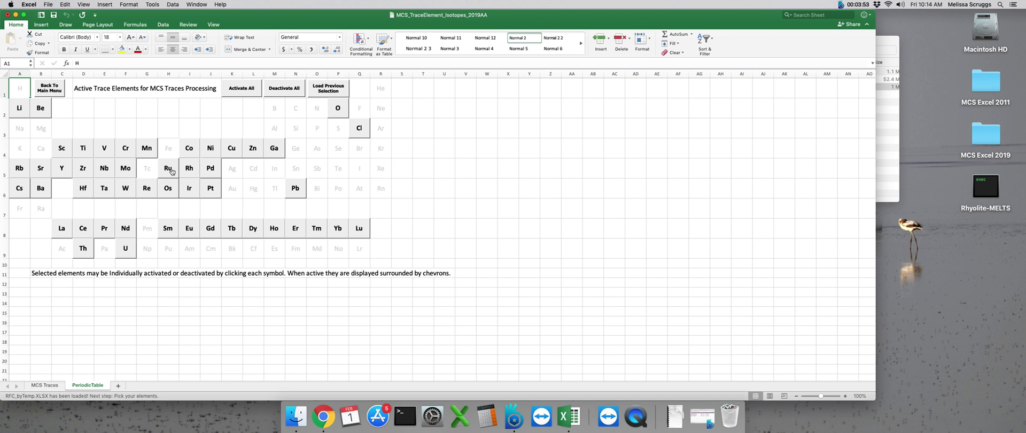
click(250, 92)
click(125, 156)
click(103, 169)
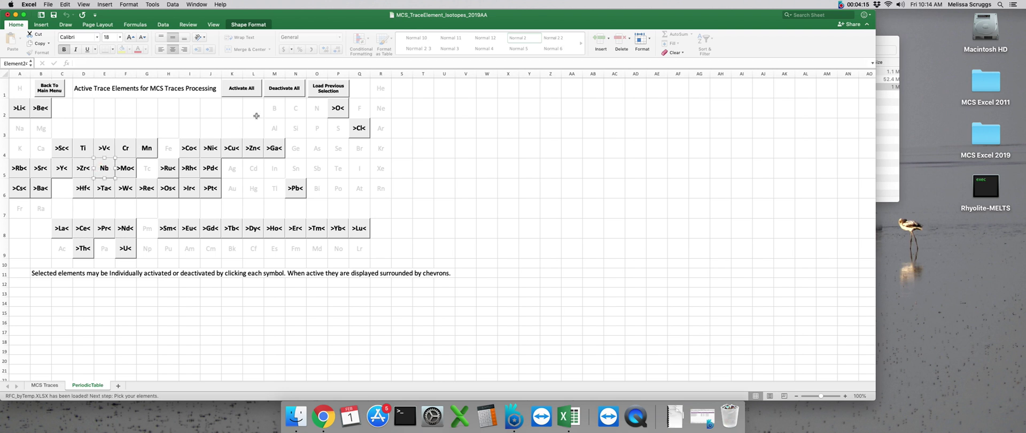
click(283, 89)
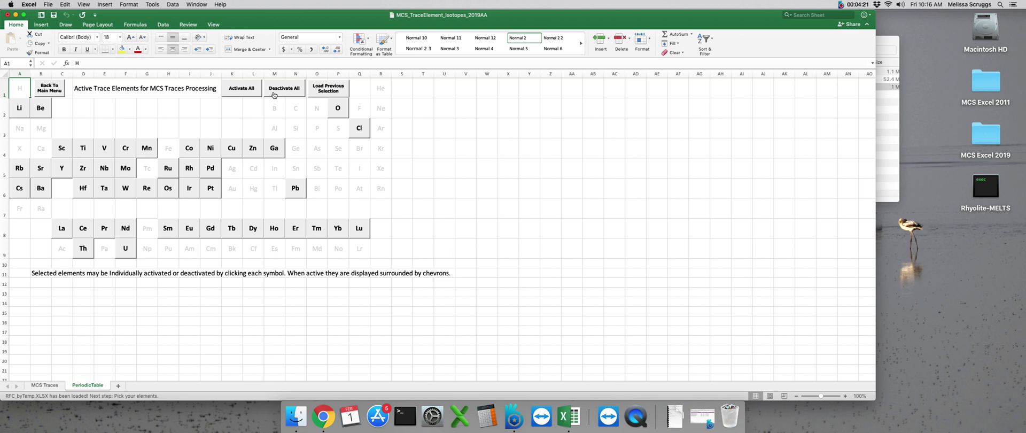
Step: Load the previous selection, activating Sc, Ni, Rb, Sr, La, Nd and Sm
click(316, 90)
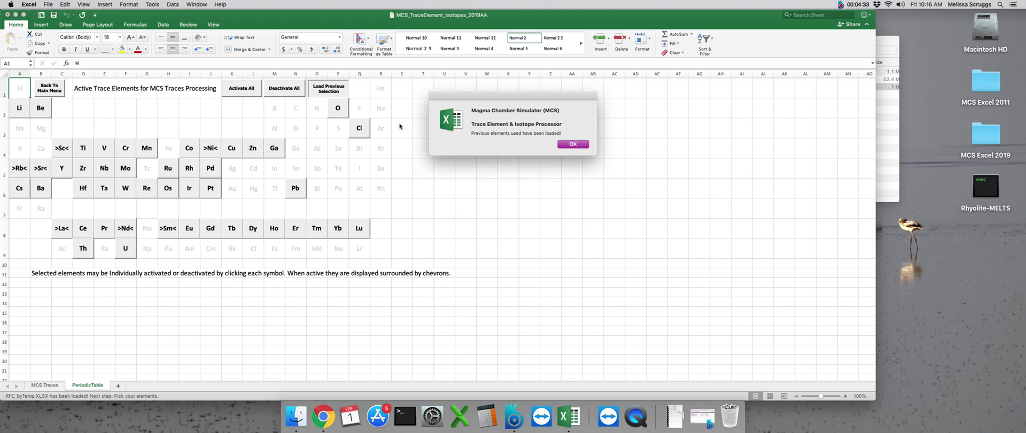
click(574, 145)
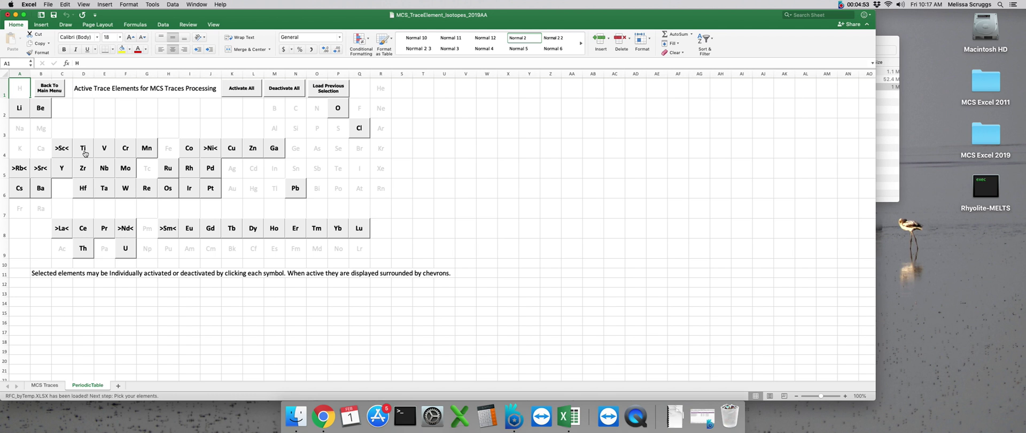
Step: Dismiss the warning that Ti cannot be traced and deactivate all trace elements
click(84, 154)
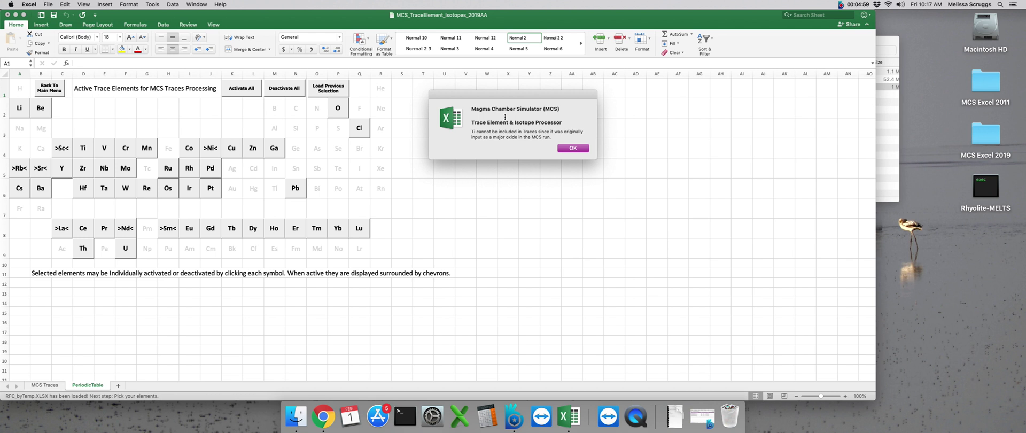
click(576, 148)
click(296, 90)
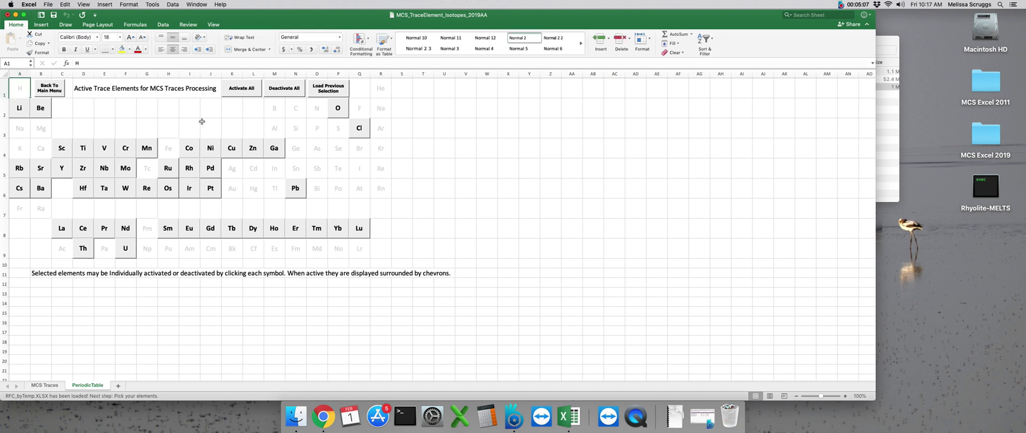
Step: Activate only Sr, O and Ni as trace elements
click(40, 168)
click(336, 112)
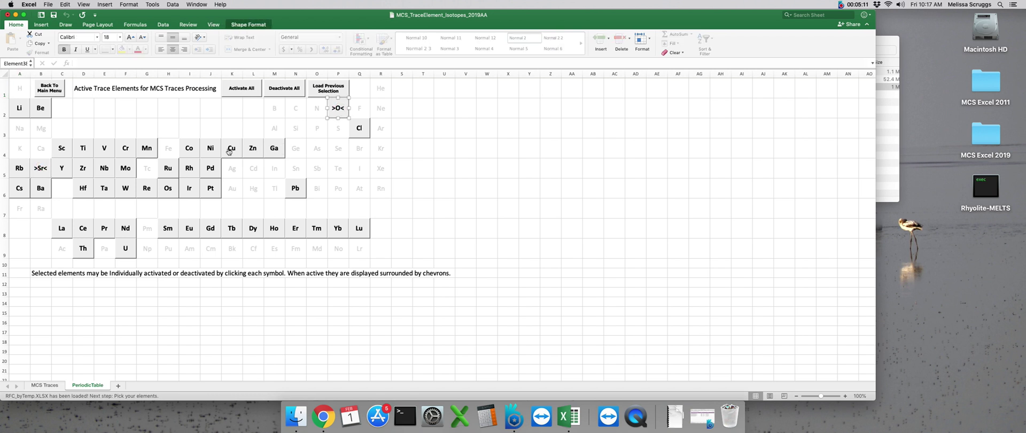
click(212, 149)
Step: Go back from the PeriodicTable sheet to the MCS Trace Elements and Isotopes main menu
click(46, 87)
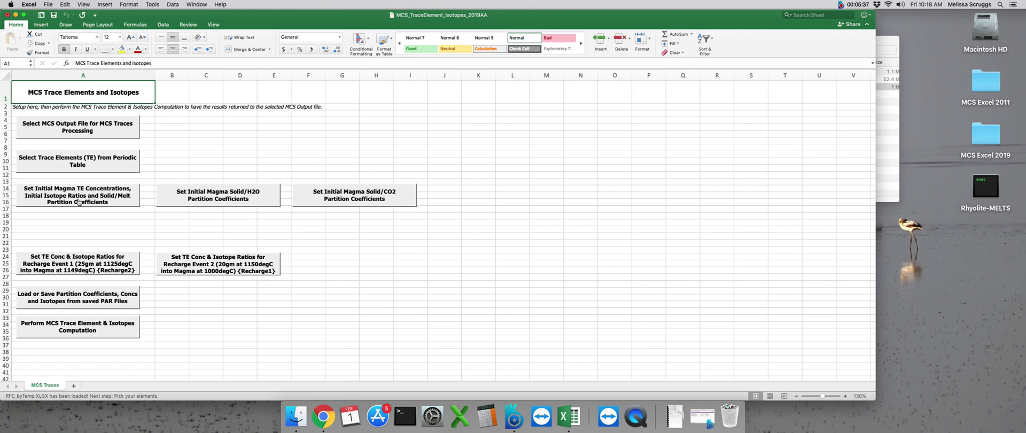
Step: Open the MagmaSetup sheet with initial concentrations and partition coefficients for O, Ni and Sr
click(78, 201)
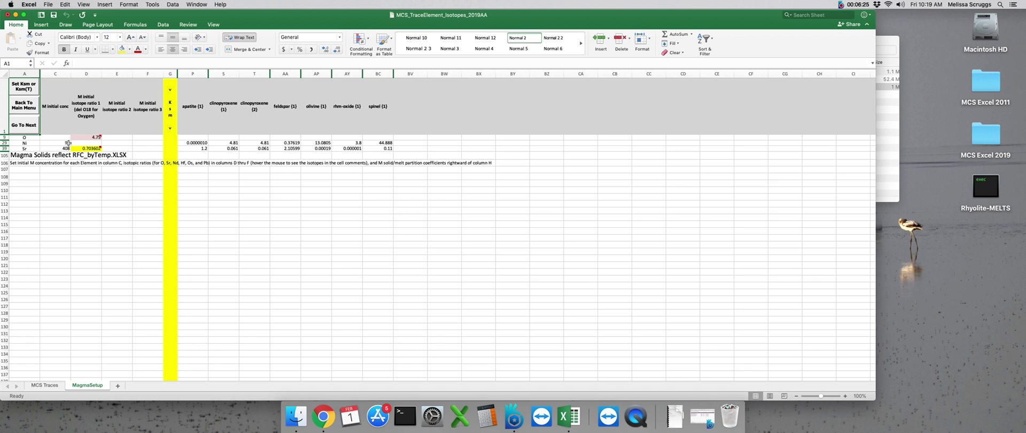
click(68, 143)
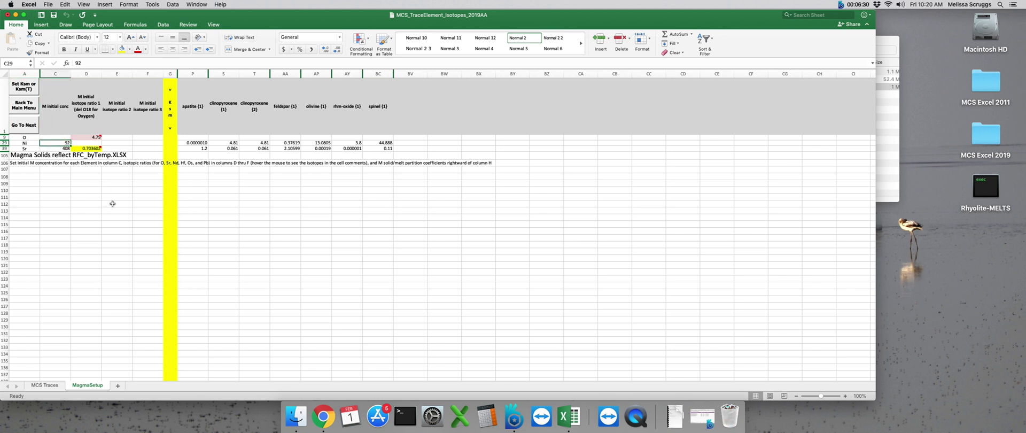
key(Down)
click(94, 72)
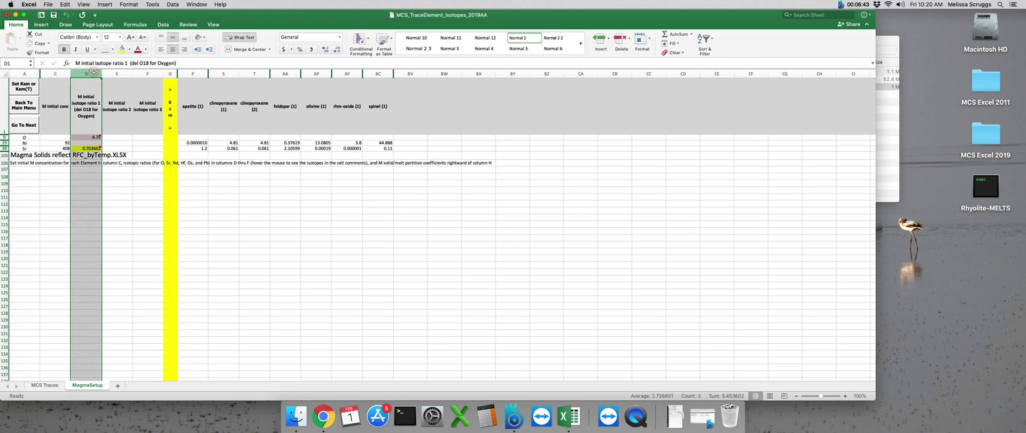
click(86, 147)
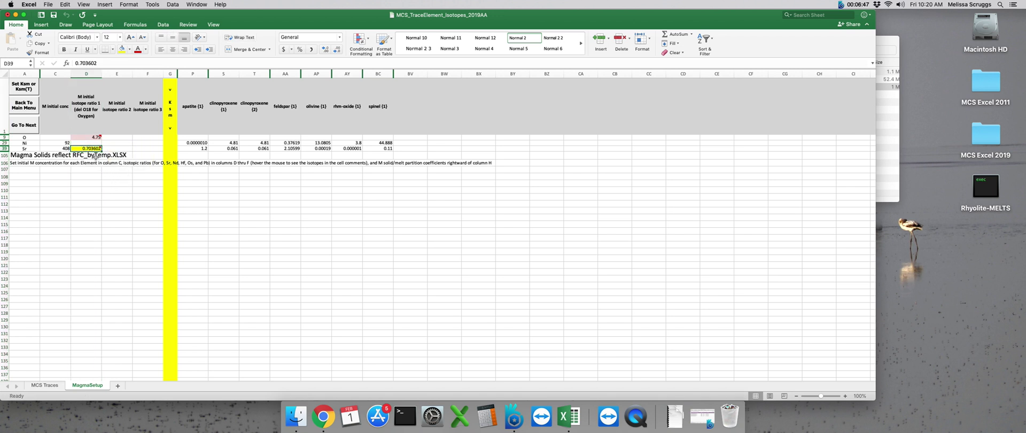
click(84, 137)
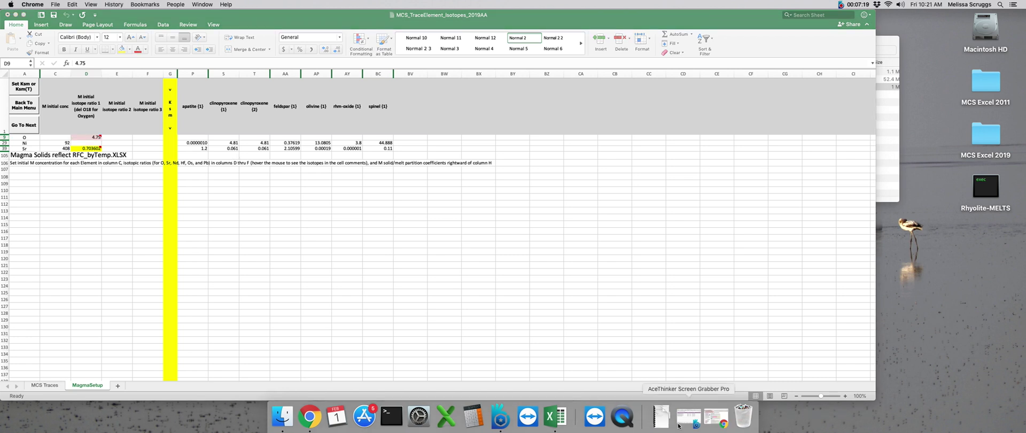
click(718, 421)
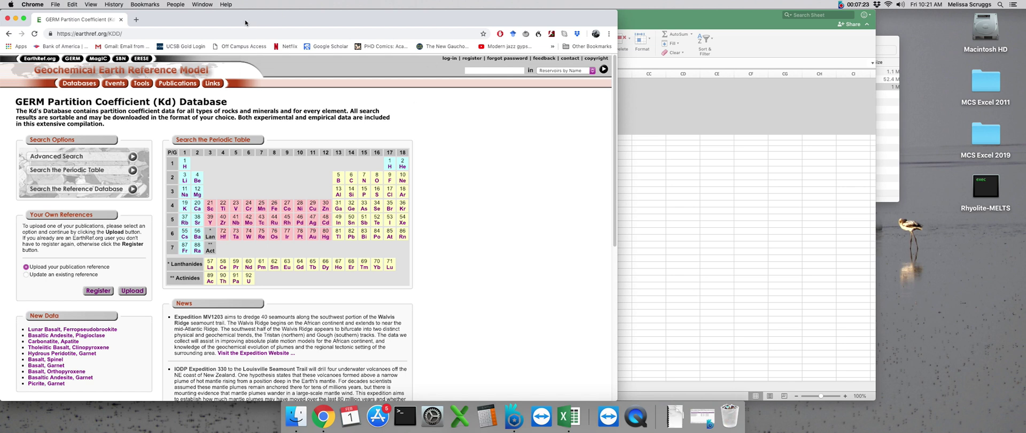
drag(252, 16, 344, 21)
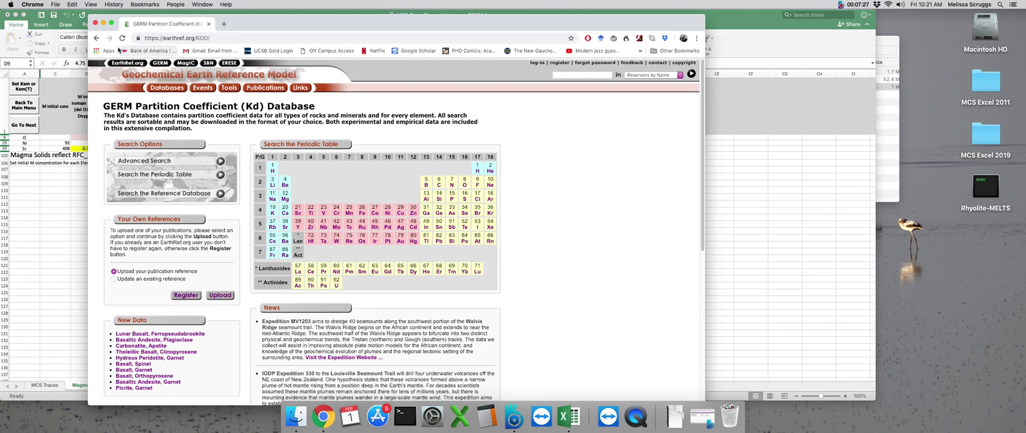
click(103, 23)
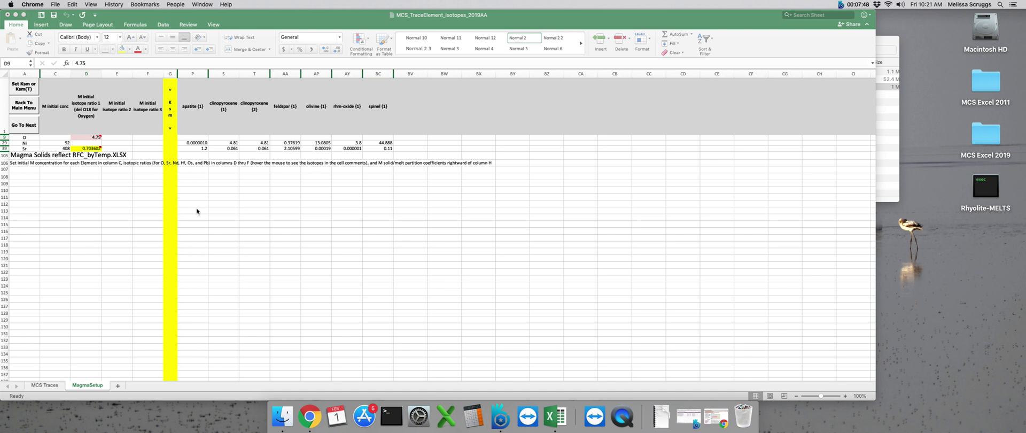
Step: On the MagmaH2OSetup sheet, set the Ni and Sr apatite coefficients (P29, P39) to 10000
click(30, 127)
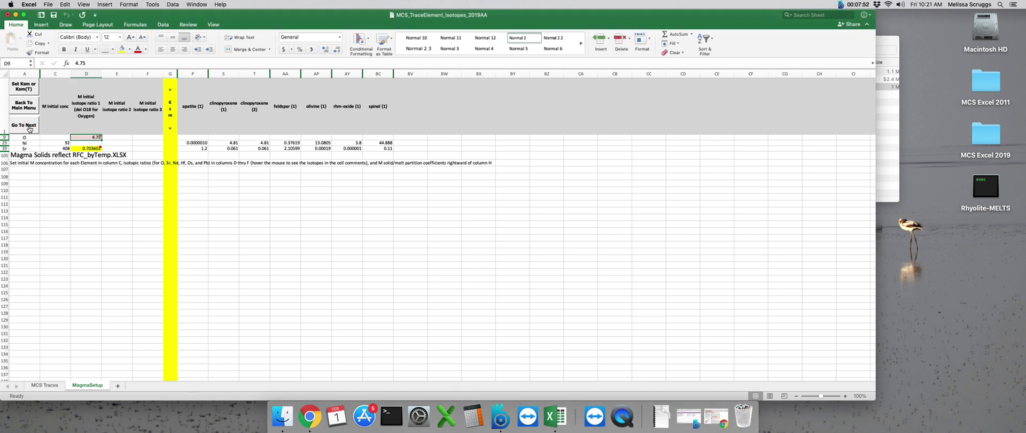
click(30, 127)
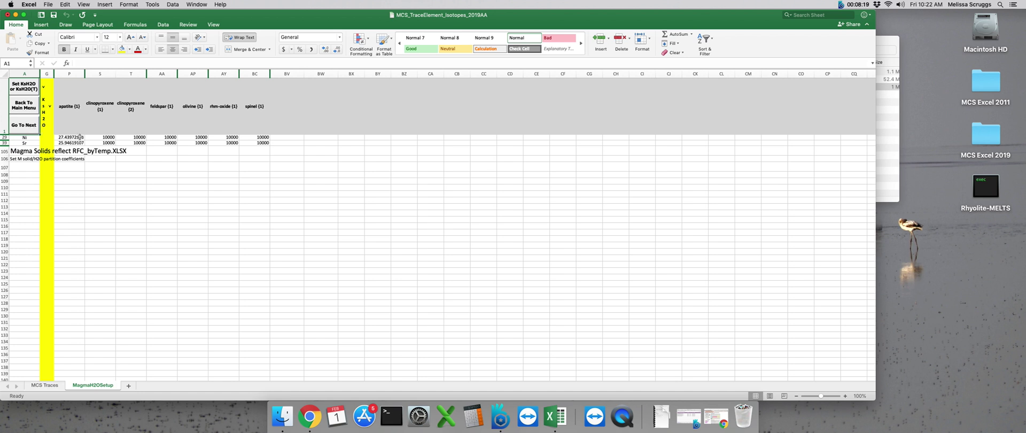
click(75, 136)
text(1)
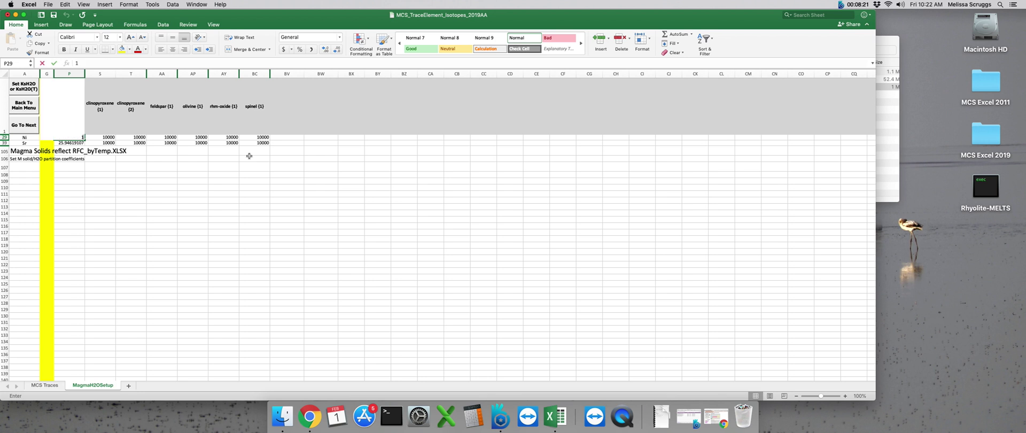
text(0000)
key(Return)
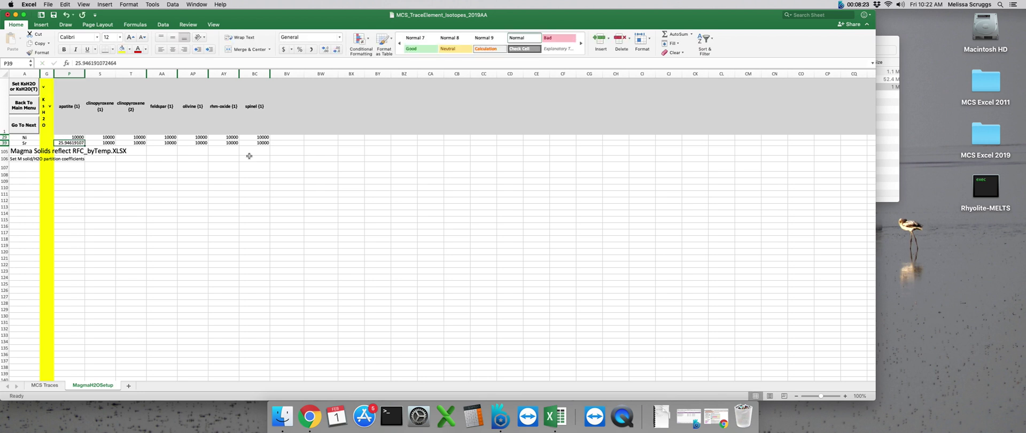
text(10000)
key(Return)
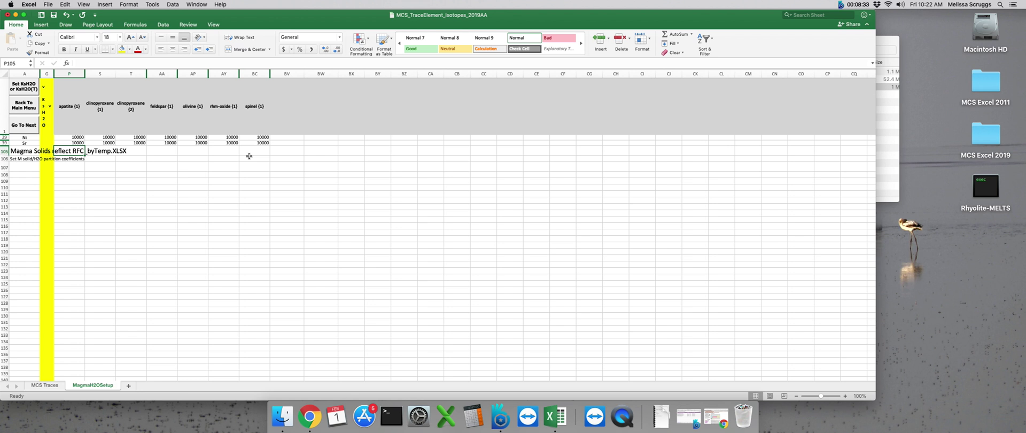
Step: On the solid/CO2 sheet, set the apatite coefficients for Ni (P29) and Sr (P39) to 10000
click(33, 127)
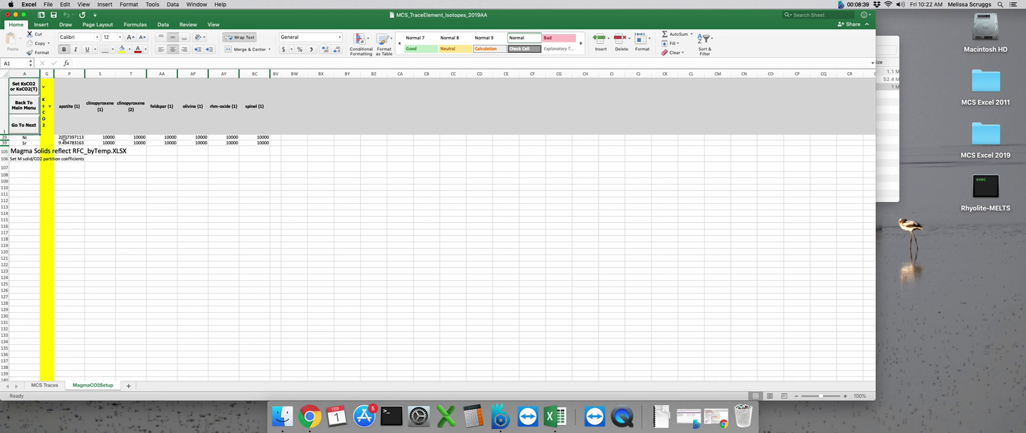
click(64, 138)
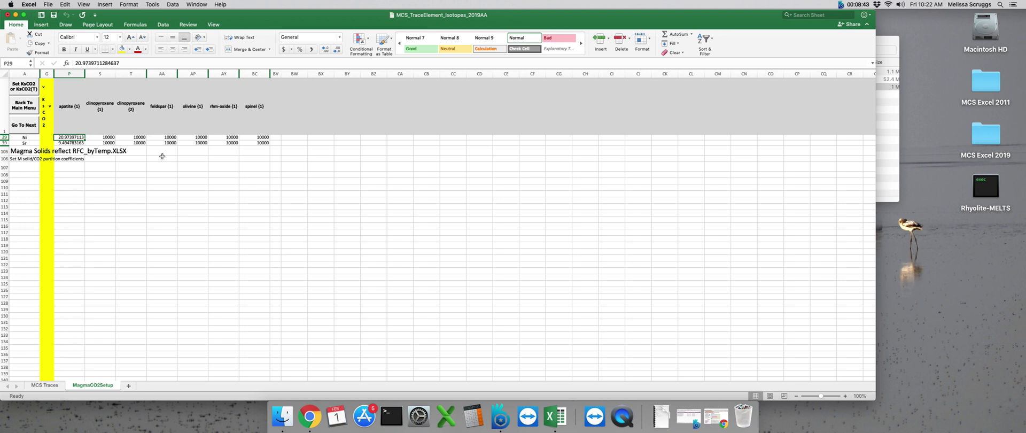
text(10000)
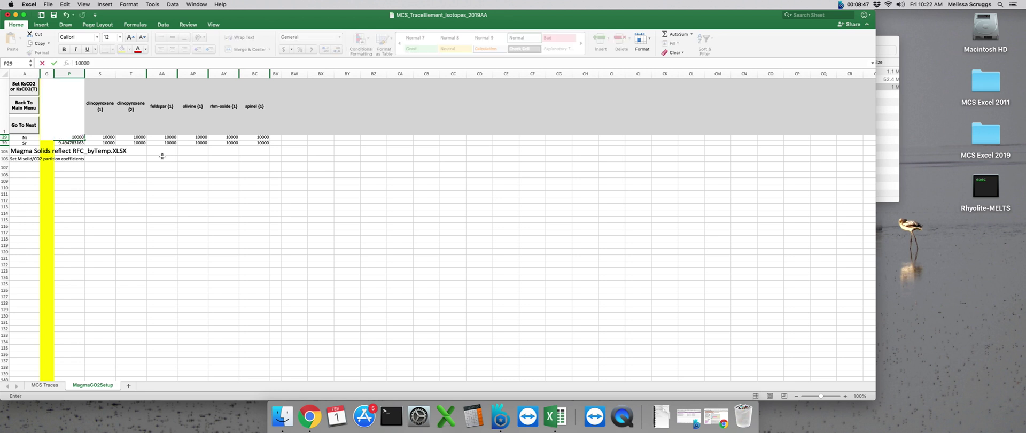
key(Return)
text(10000)
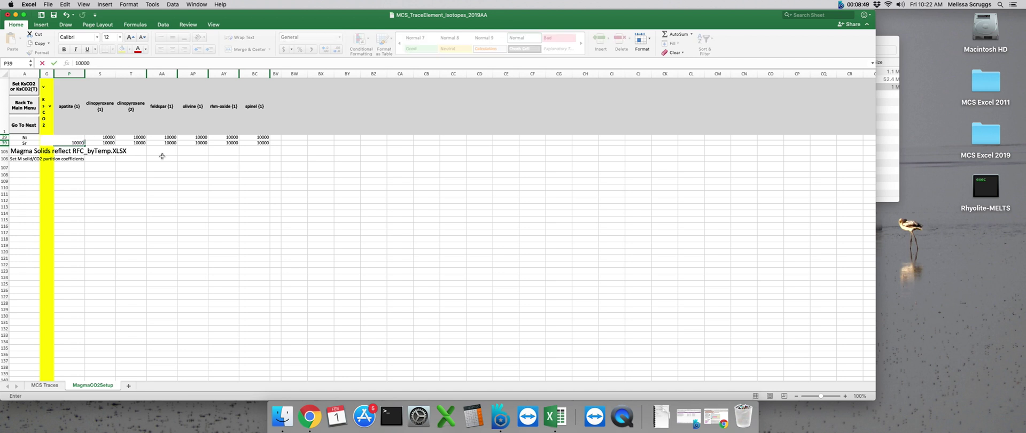
key(Return)
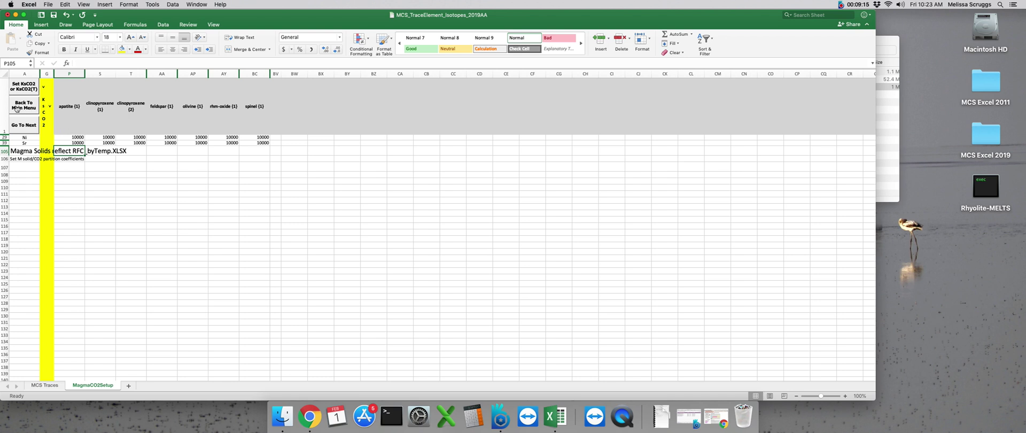
click(22, 107)
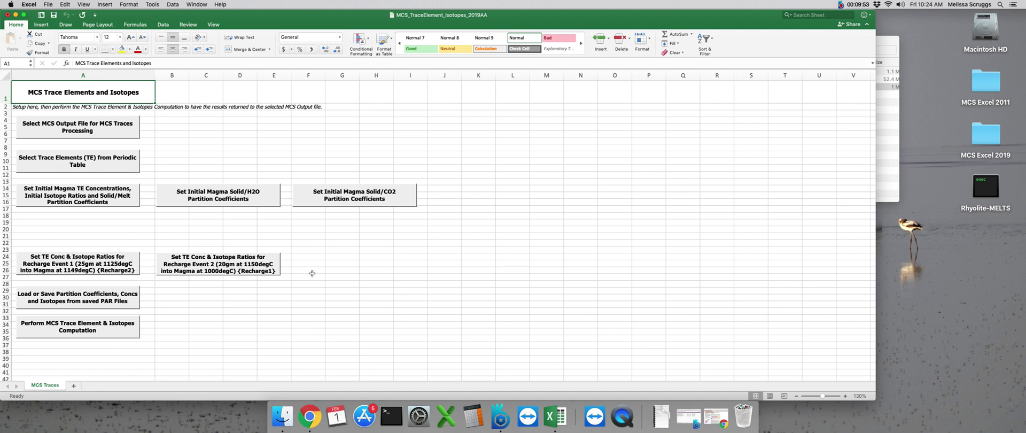
Step: Pass Recharge1Setup to reach Recharge2Setup, which lists O, Ni and Sr (442, ratio 0.7046)
click(39, 259)
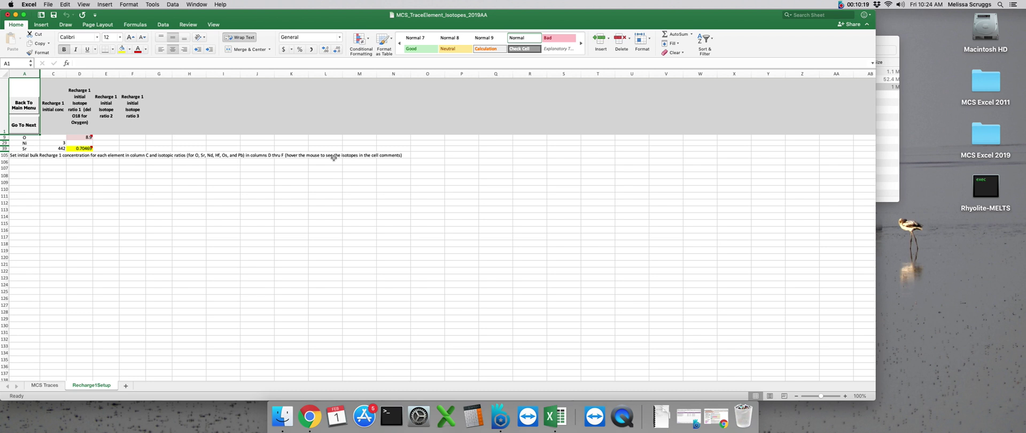
click(30, 128)
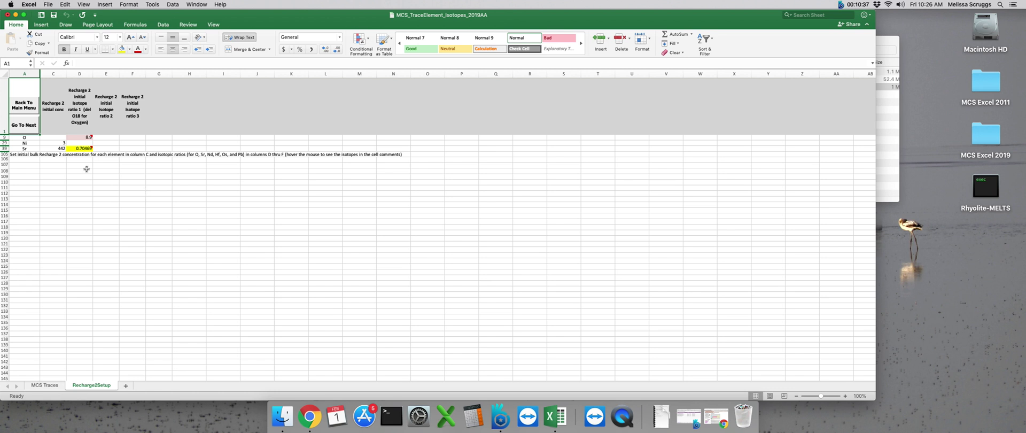
Step: Leave Recharge2Setup for the MCS Trace Elements and Isotopes main menu
click(30, 107)
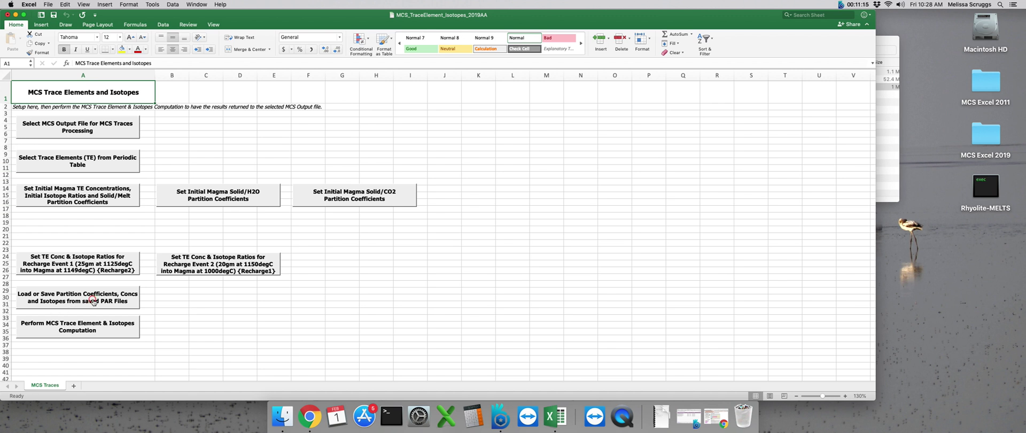
Step: Save current coefficients, concentrations and isotope ratios as PARTraces_Example1.xlsx, confirming 41162 rows written
click(93, 301)
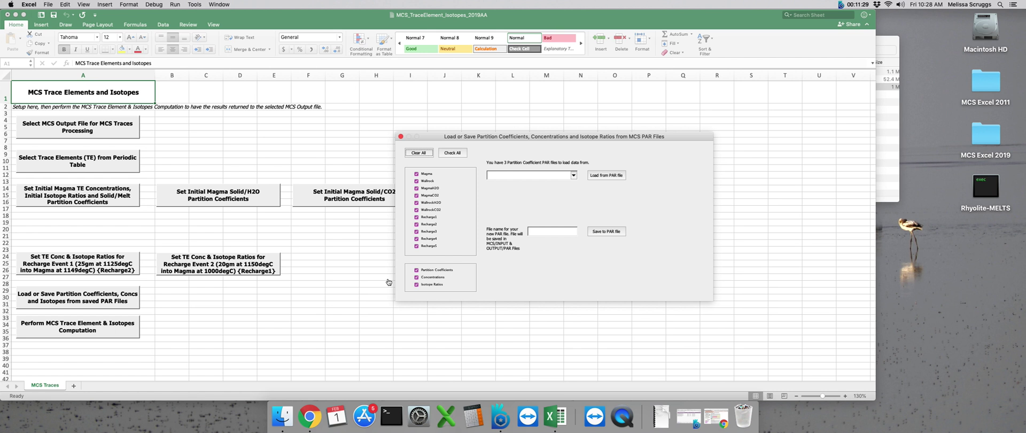
click(537, 230)
click(607, 237)
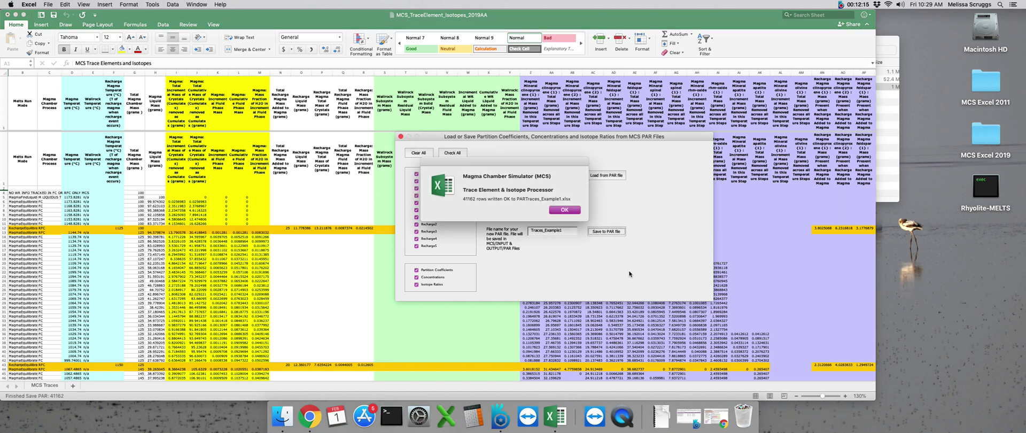
click(573, 212)
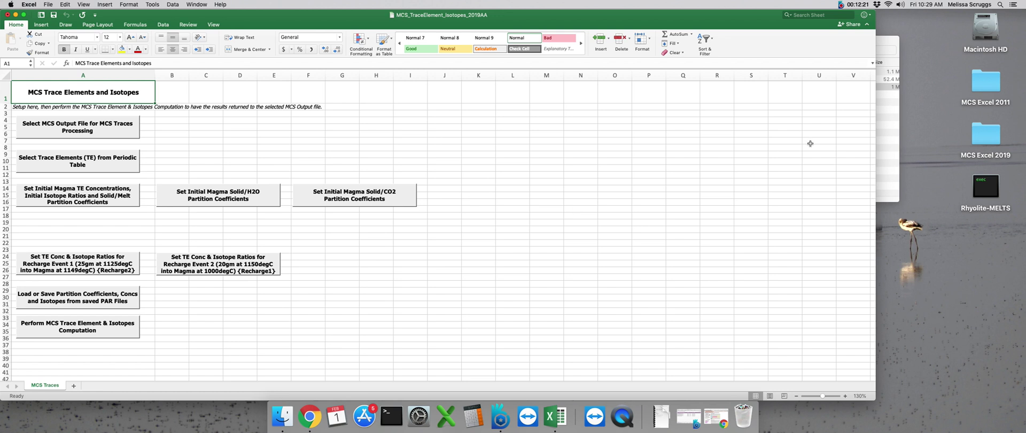
Step: In Finder, open INPUT & OUTPUT > PAR Files and verify PARTraces_Example1.xlsx is listed
click(885, 132)
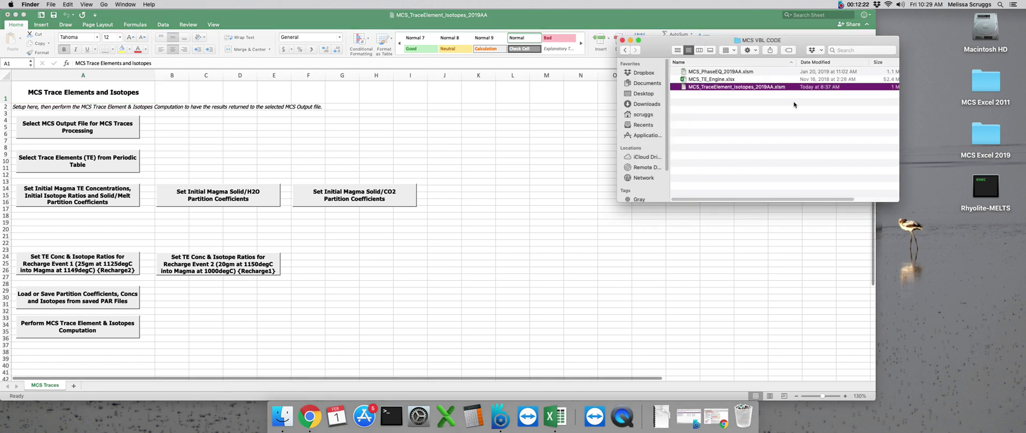
click(625, 49)
click(702, 76)
double_click(703, 76)
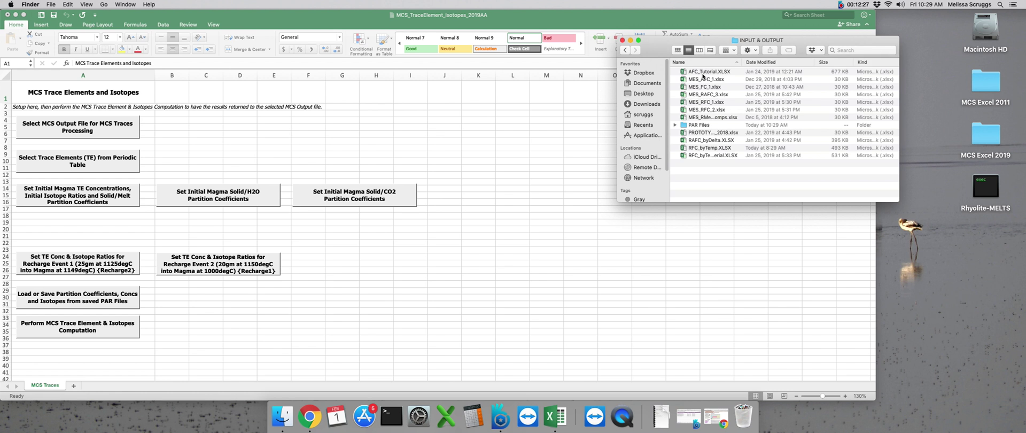
double_click(694, 125)
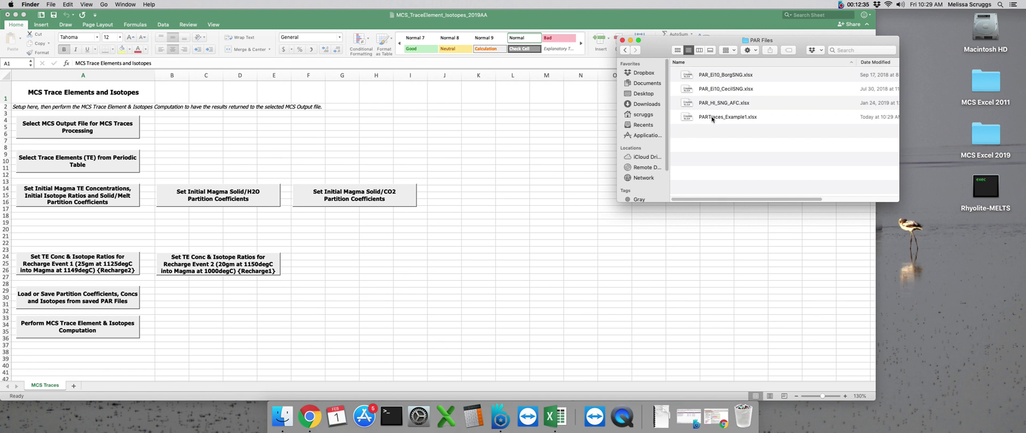
click(712, 118)
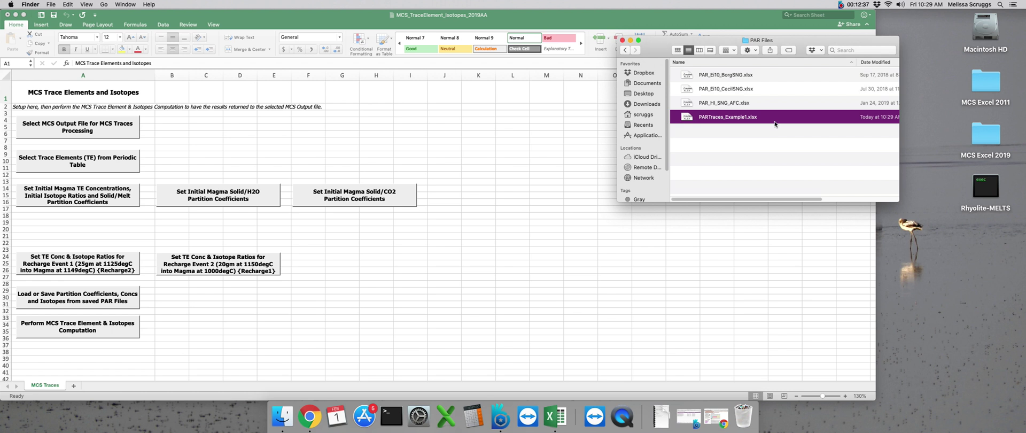
click(748, 155)
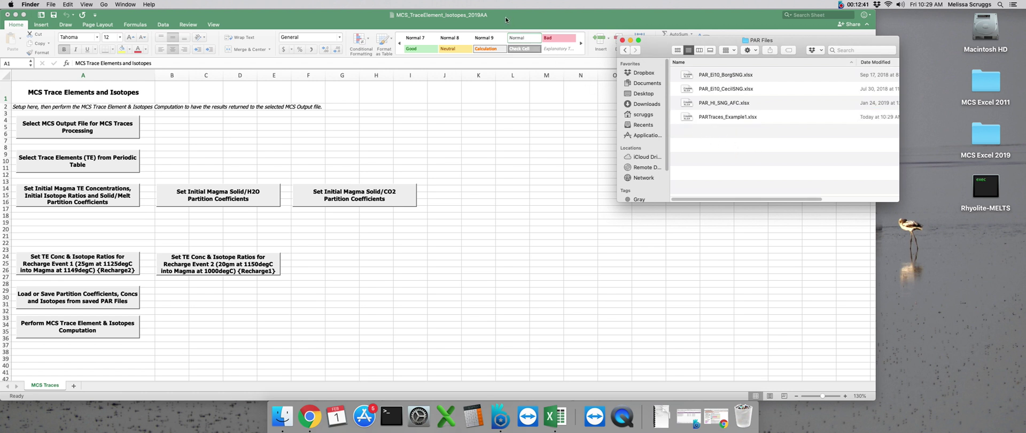
Step: Run the MCS Trace Element & Isotopes Computation, writing Traces_1 sheets into RFC_byTemp.XLSX
click(451, 18)
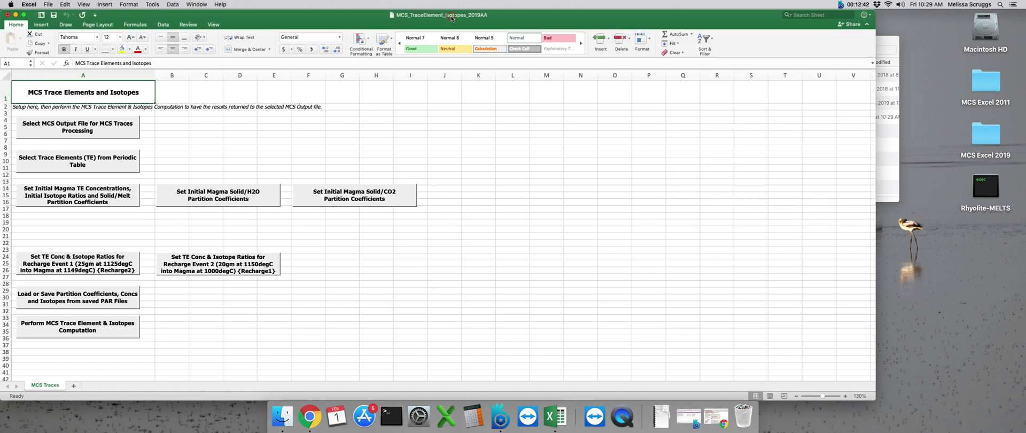
click(81, 330)
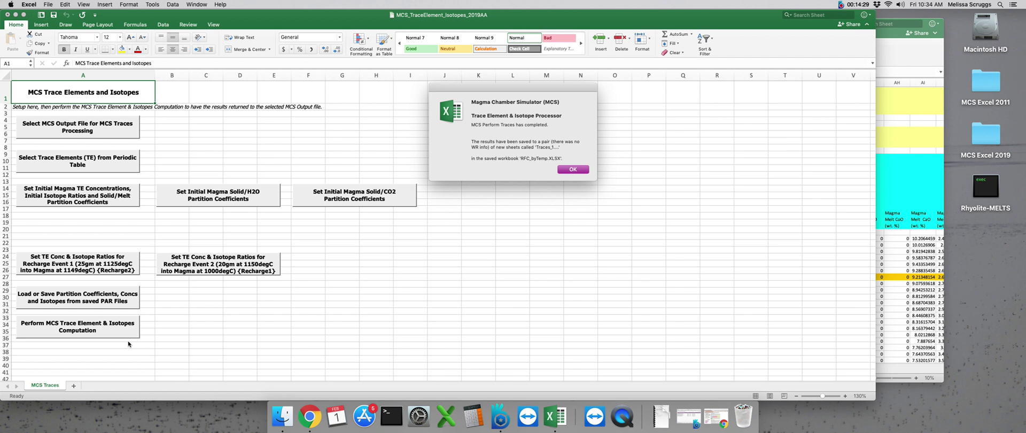
Step: Dismiss the traces-completed message to return to the MCS main menu
click(570, 170)
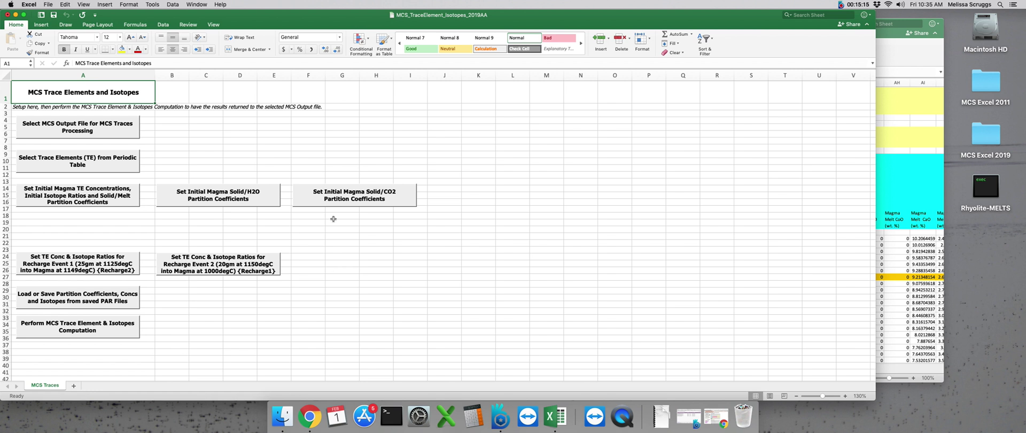
Step: Close the MCS_TraceElement_Isotopes_2019AA workbook, discarding its changes with Don't Save
click(7, 15)
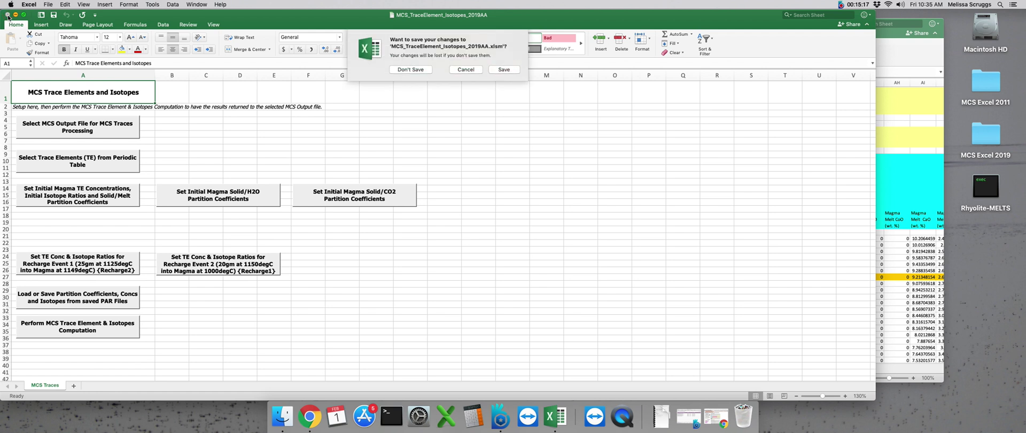
click(411, 70)
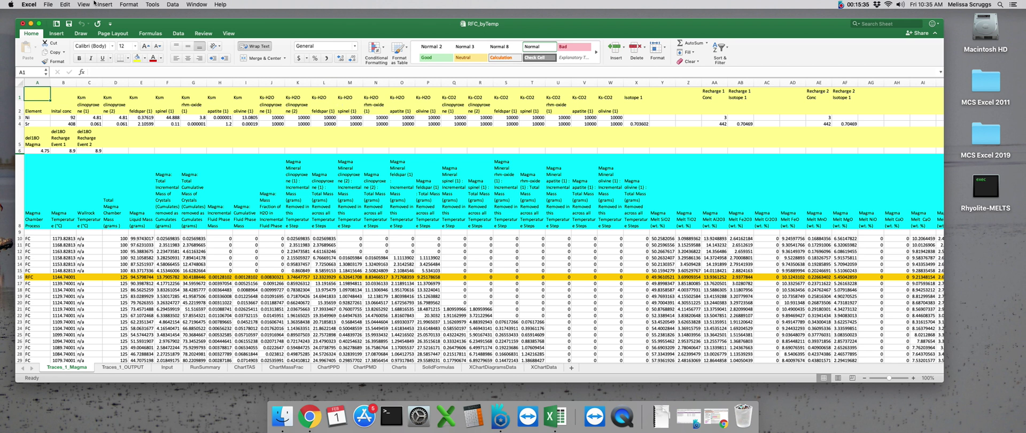
Step: Save RFC_byTemp.XLSX with its new Traces_1_Magma and Traces_1_OUTPUT sheets
click(69, 24)
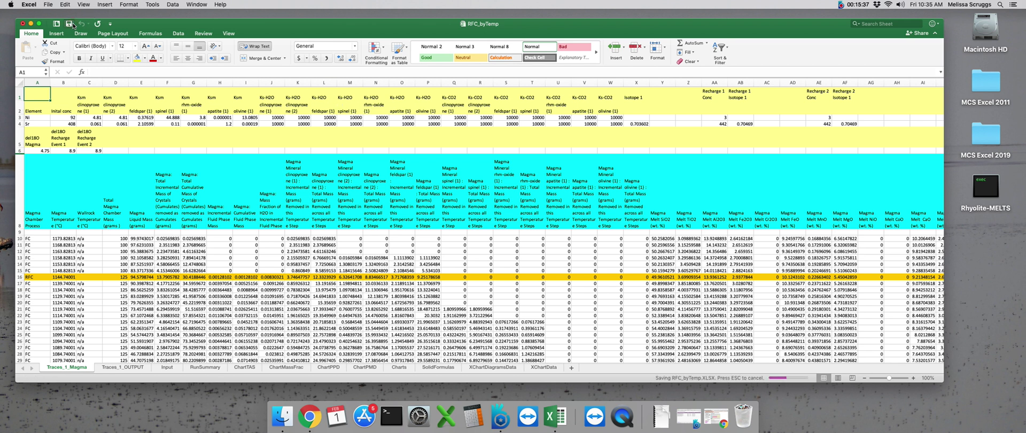